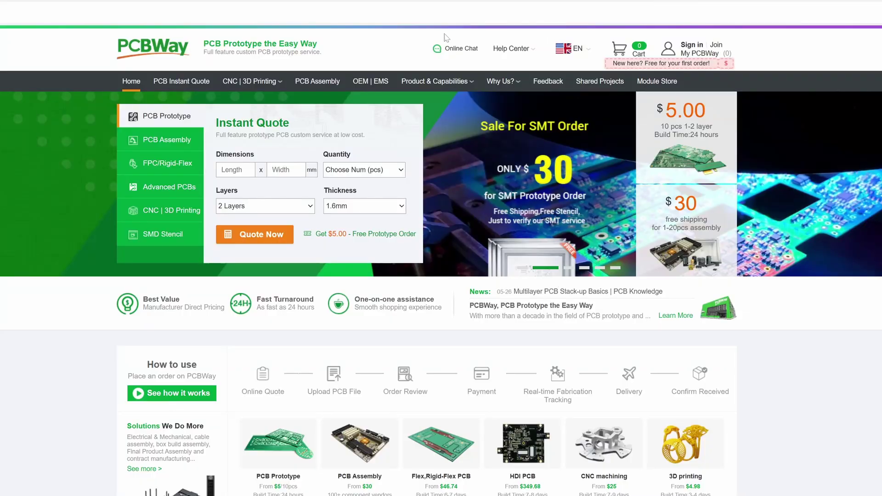
# Step: Start a CNC machining quote for Vertical Tool Slide v39.step in stainless steel with inch units
pyautogui.moveTo(248, 87)
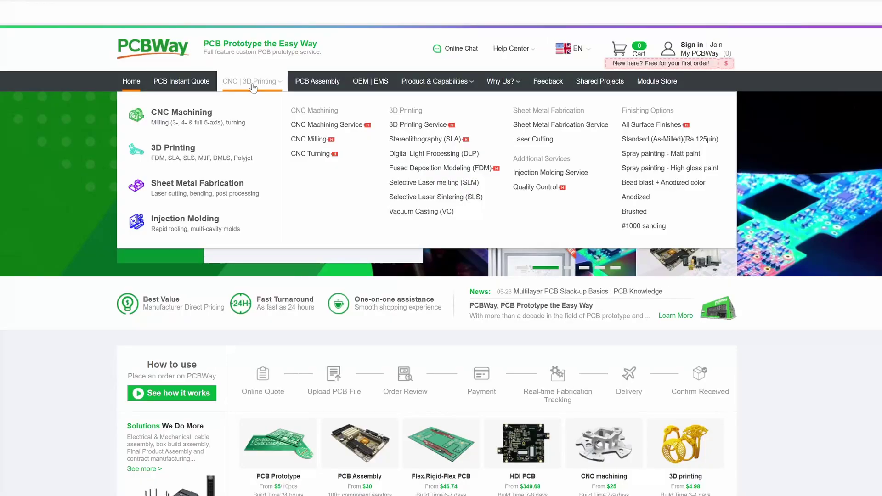
pyautogui.click(171, 120)
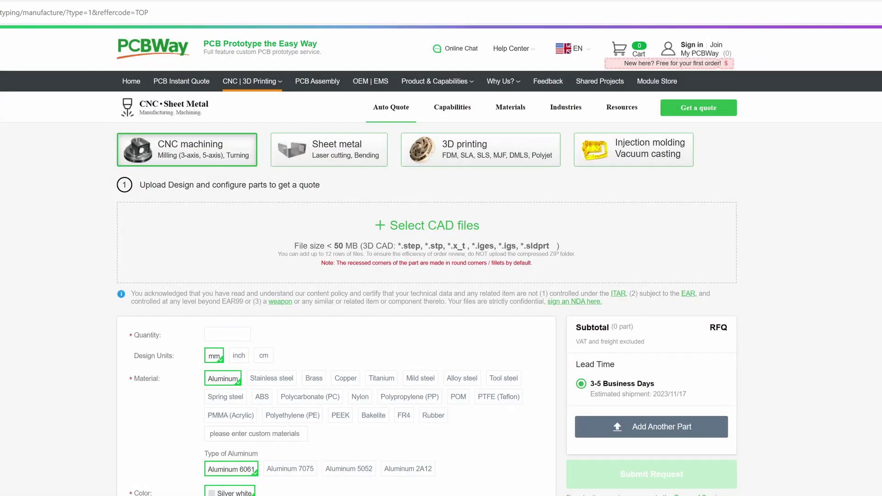
pyautogui.moveTo(856, 157); pyautogui.dragTo(465, 256)
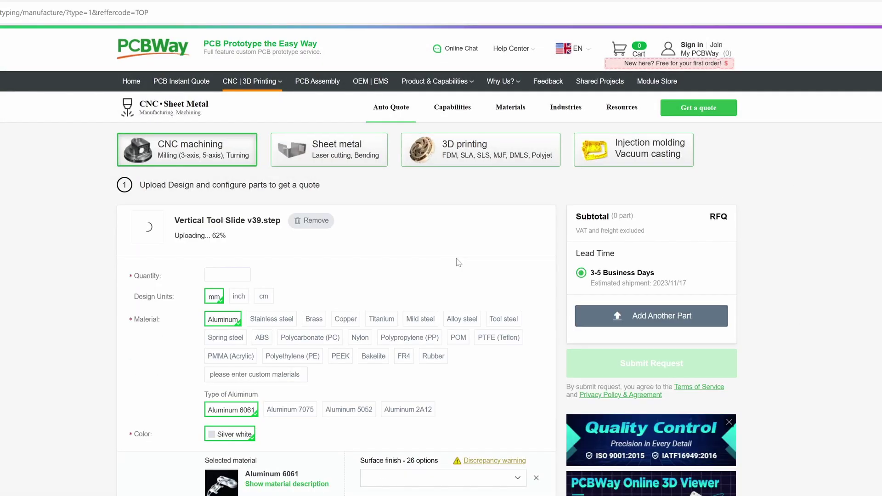
pyautogui.click(292, 320)
pyautogui.click(237, 303)
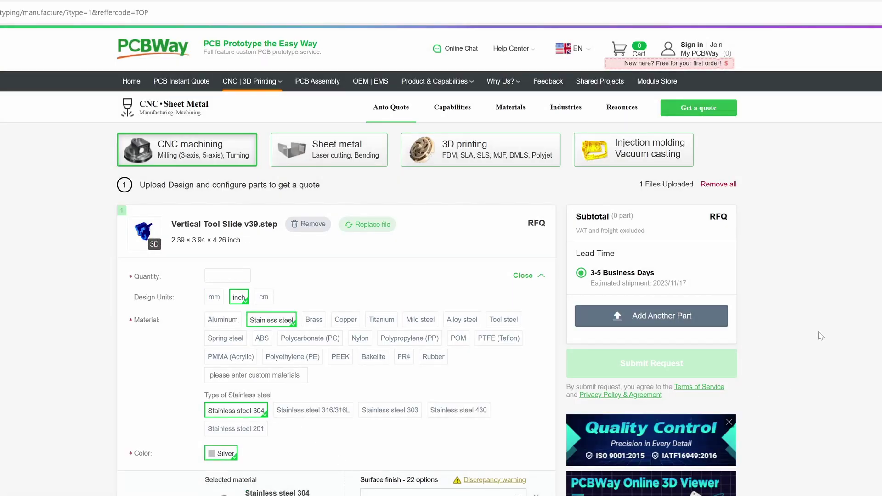
# Step: Review the quote, then go to the Shared Projects page and browse it
pyautogui.scroll(-2, 822, 338)
pyautogui.scroll(-2, 821, 336)
pyautogui.scroll(4, 821, 336)
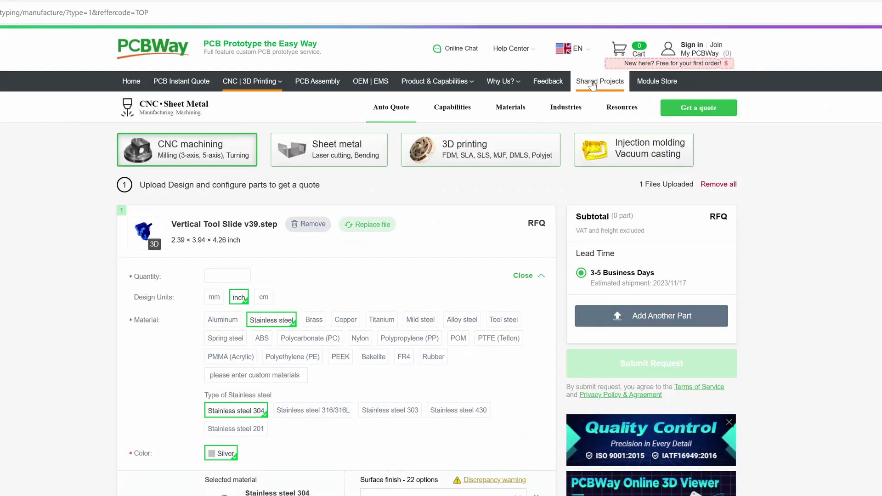
pyautogui.click(599, 81)
pyautogui.scroll(-5, 478, 130)
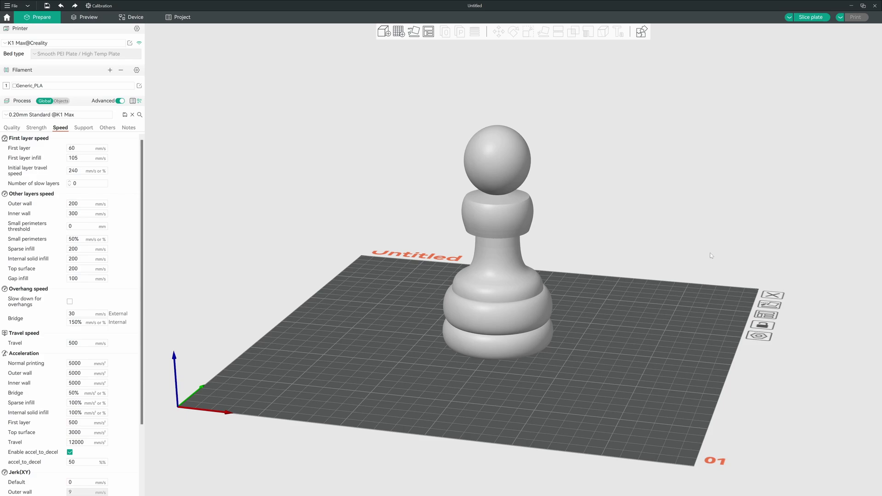
pyautogui.click(130, 44)
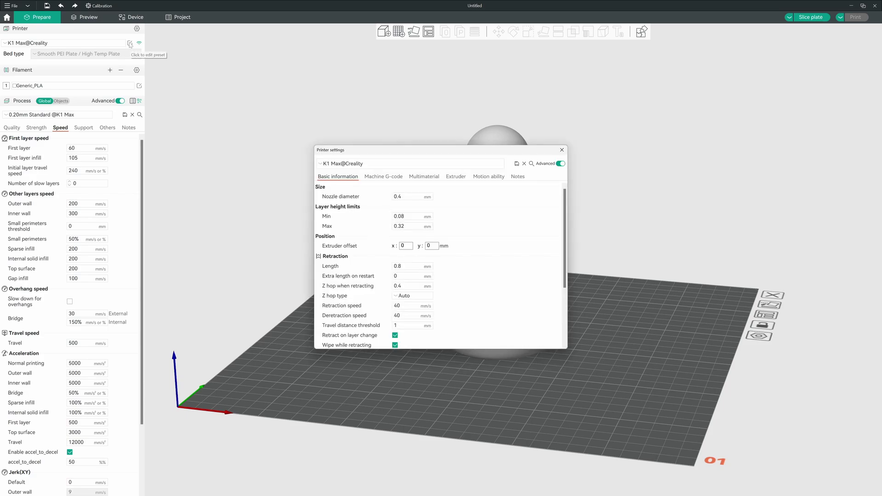
pyautogui.click(457, 177)
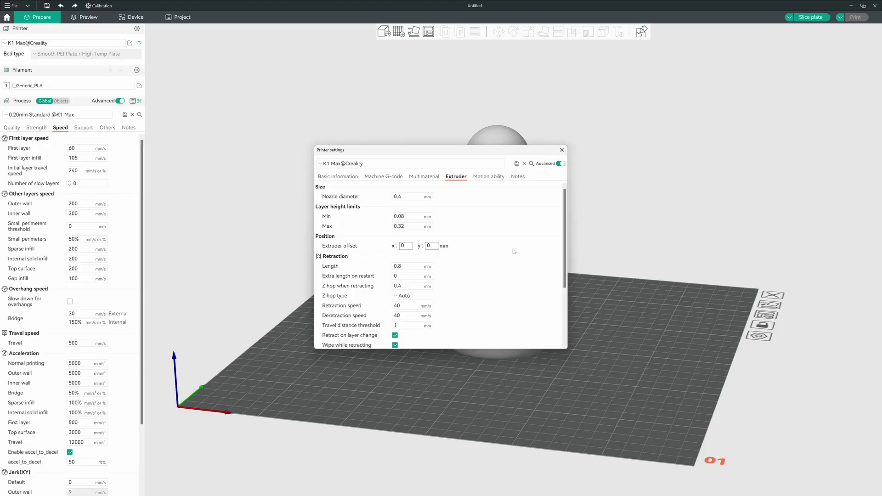
pyautogui.click(562, 150)
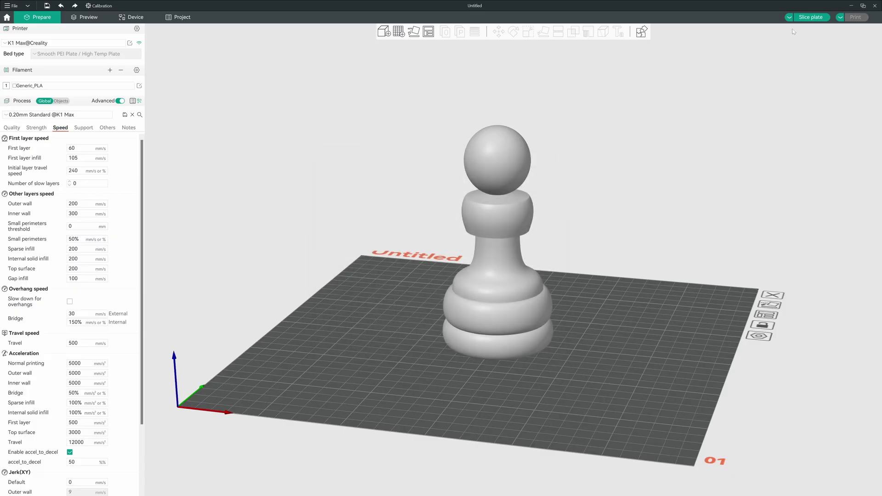
# Step: Slice the pawn on the K1 Max plate at the uniform 0.20mm Standard layer height
pyautogui.click(805, 18)
# Step: Select the pawn, open its variable layer height tool, and set quality/speed to 0.50
pyautogui.click(499, 162)
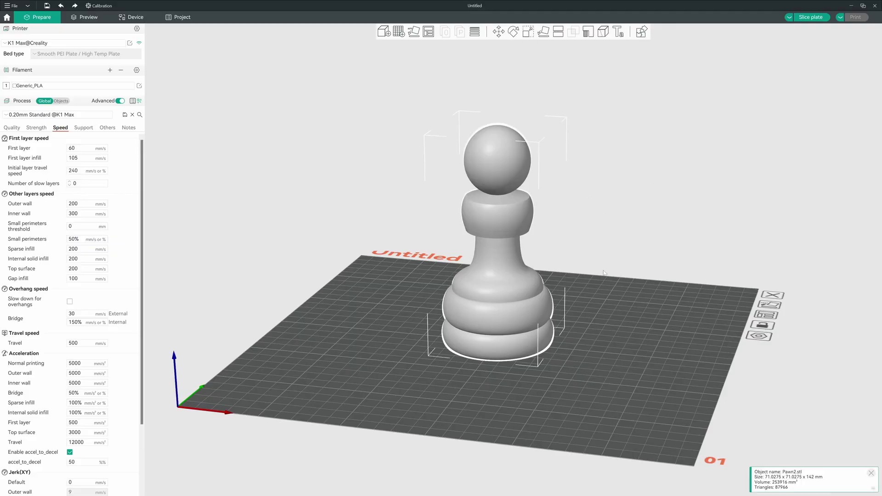
pyautogui.click(475, 32)
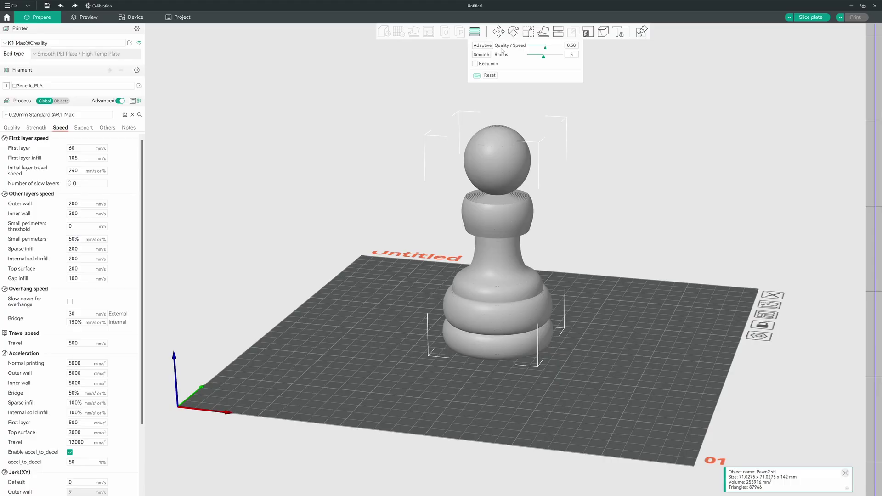
pyautogui.moveTo(544, 49); pyautogui.dragTo(528, 46)
pyautogui.moveTo(529, 50); pyautogui.dragTo(568, 50)
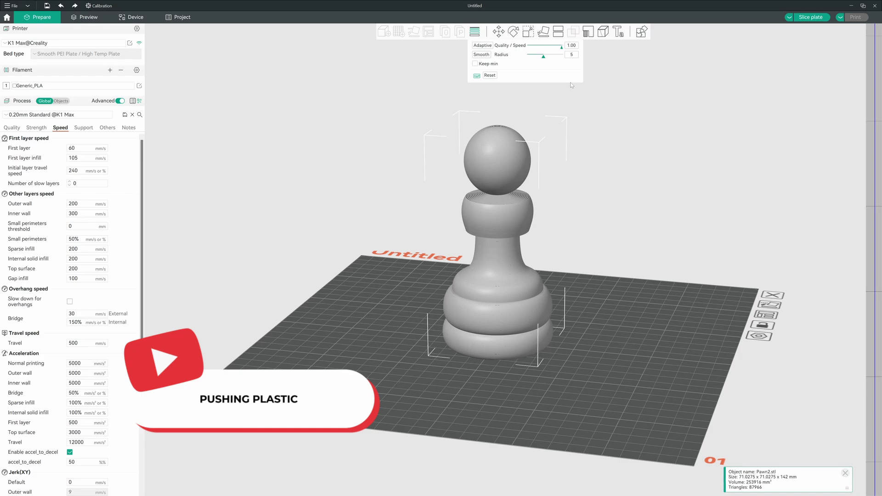
pyautogui.doubleClick(571, 45)
pyautogui.write('0.5')
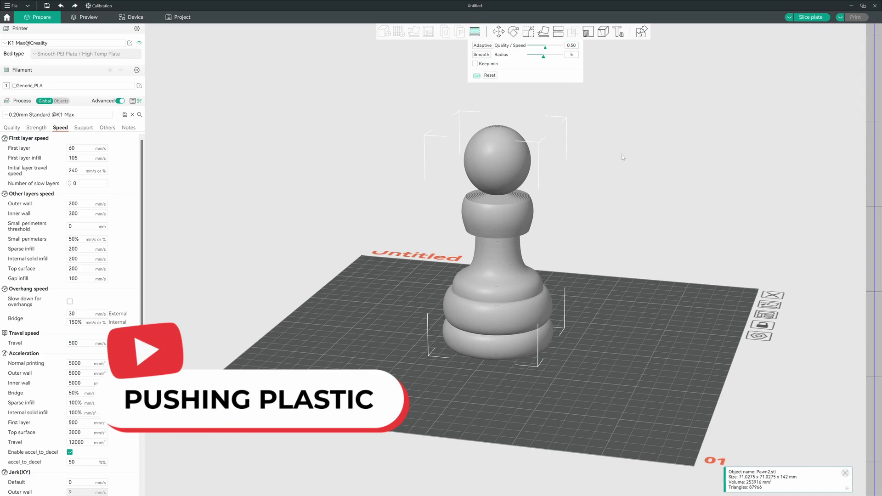
pyautogui.press('Return')
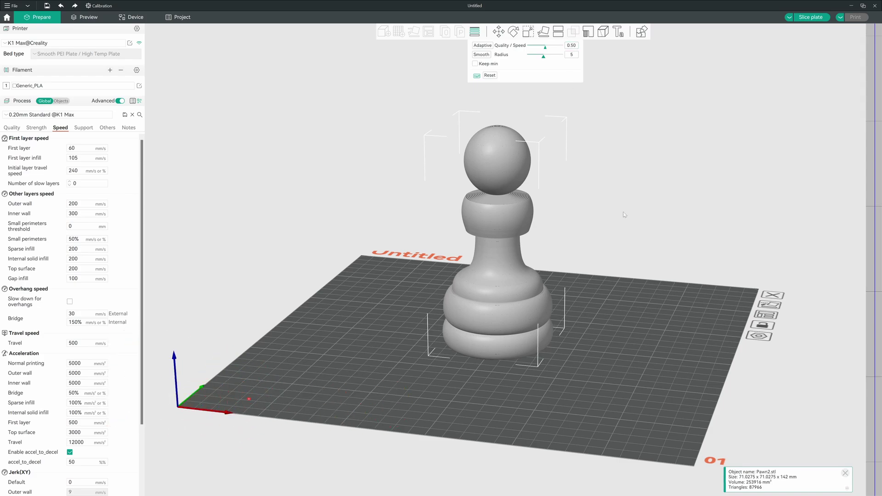
# Step: Apply adaptive layer heights to the pawn and tweak two bands on the layer-height bar
pyautogui.click(482, 46)
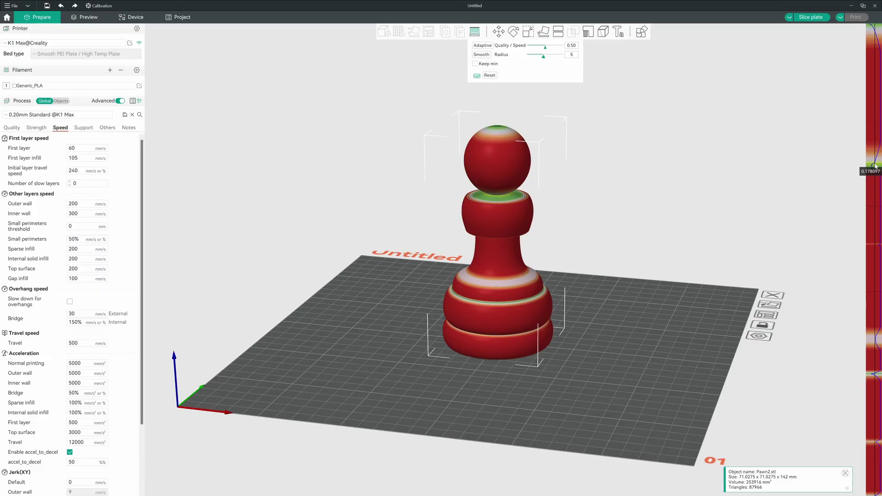
pyautogui.click(876, 165)
pyautogui.click(873, 342)
# Step: Slice the adaptive-layer pawn to check the 1h5m estimate, then return to Prepare
pyautogui.click(795, 17)
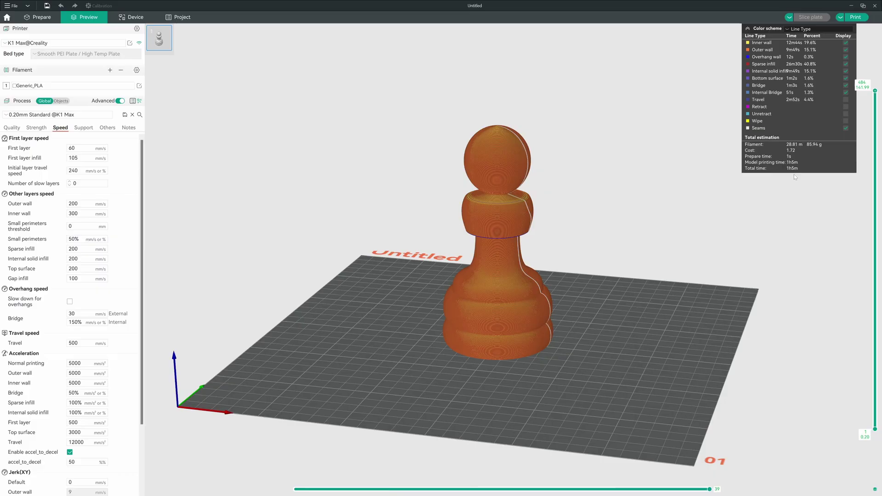
pyautogui.click(42, 17)
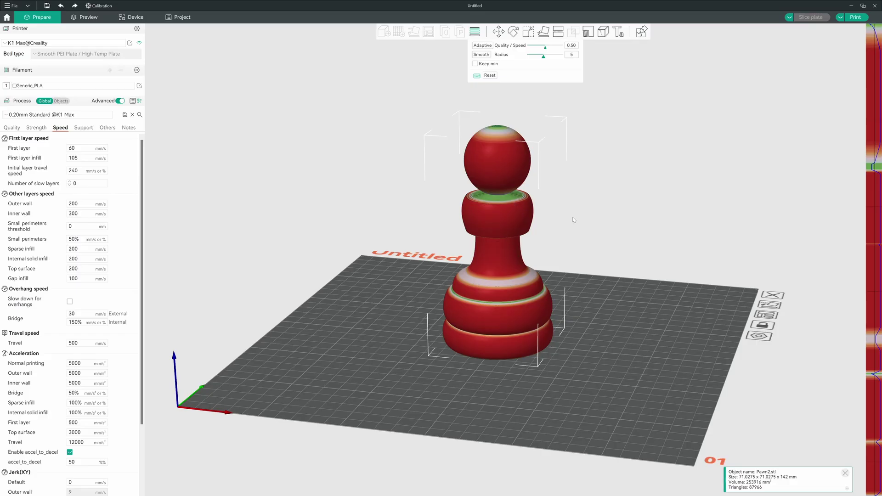
# Step: Apply Smooth five times to the pawn's layer-height profile at radius 5
pyautogui.click(482, 54)
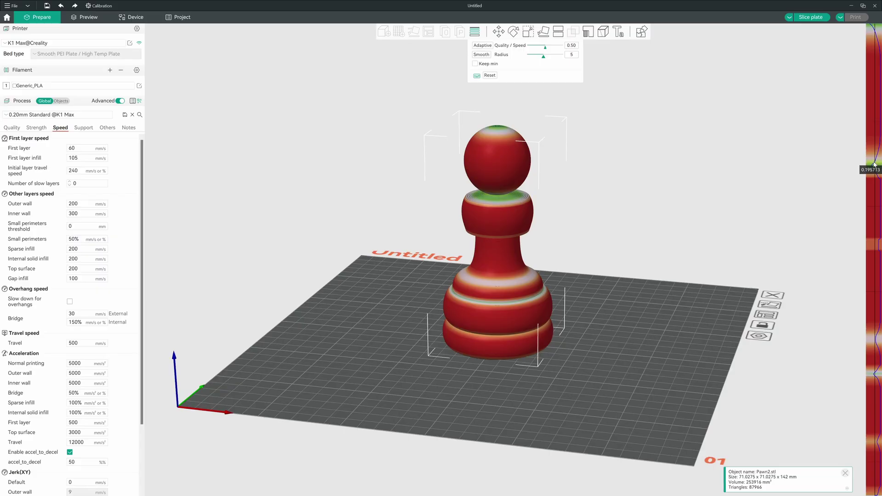
pyautogui.moveTo(873, 167)
pyautogui.click(480, 55)
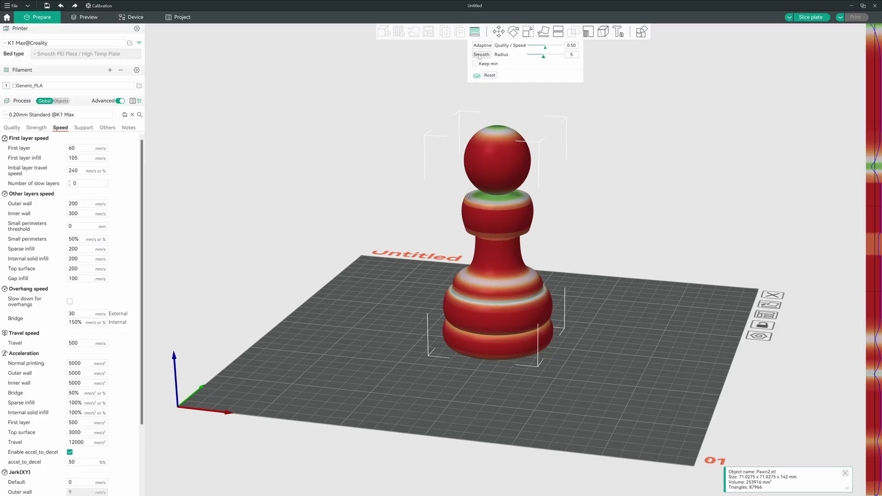
pyautogui.click(480, 54)
pyautogui.click(480, 55)
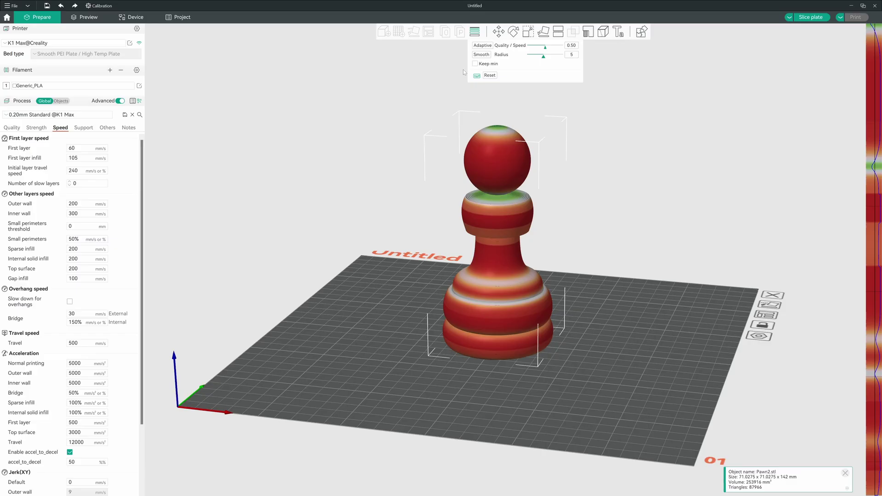
pyautogui.click(482, 55)
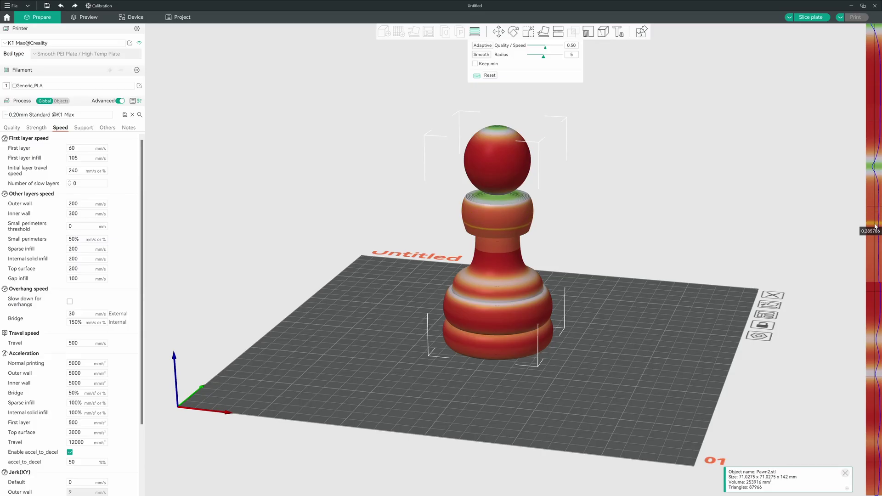
# Step: Reset the layer heights and re-apply Adaptive with quality/speed lowered to 0.29
pyautogui.click(490, 75)
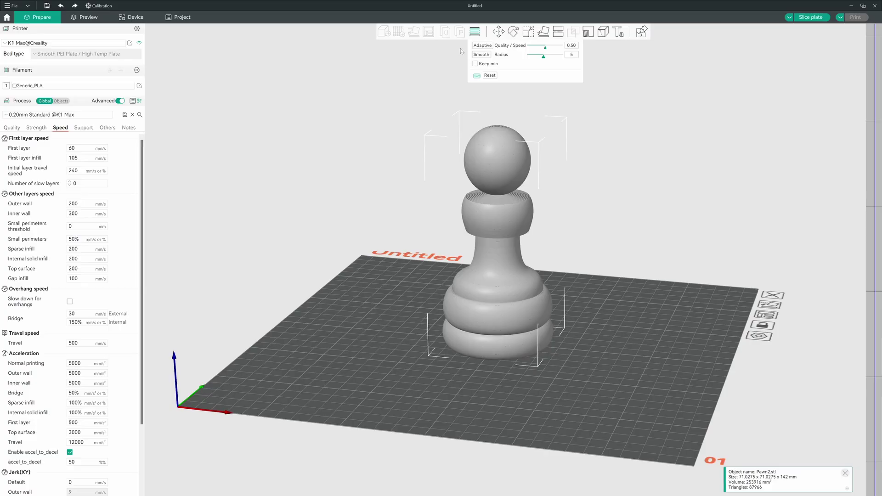
pyautogui.click(482, 45)
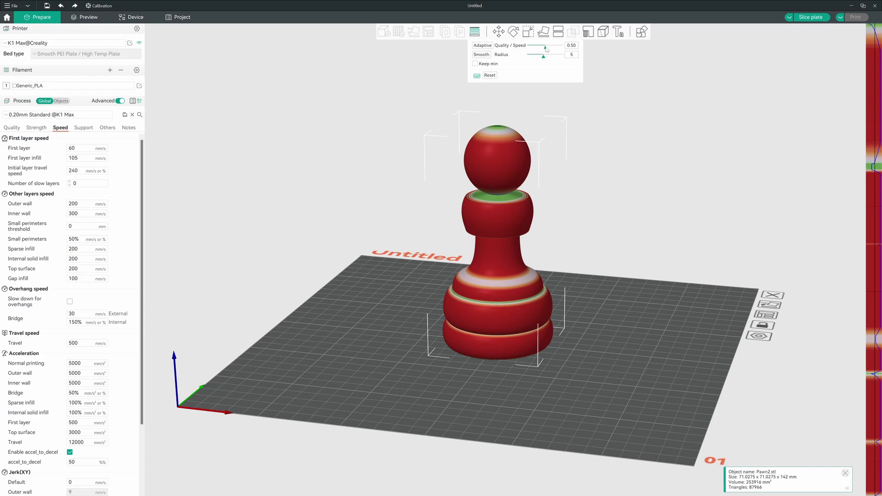
pyautogui.moveTo(547, 48); pyautogui.dragTo(540, 48)
pyautogui.click(487, 48)
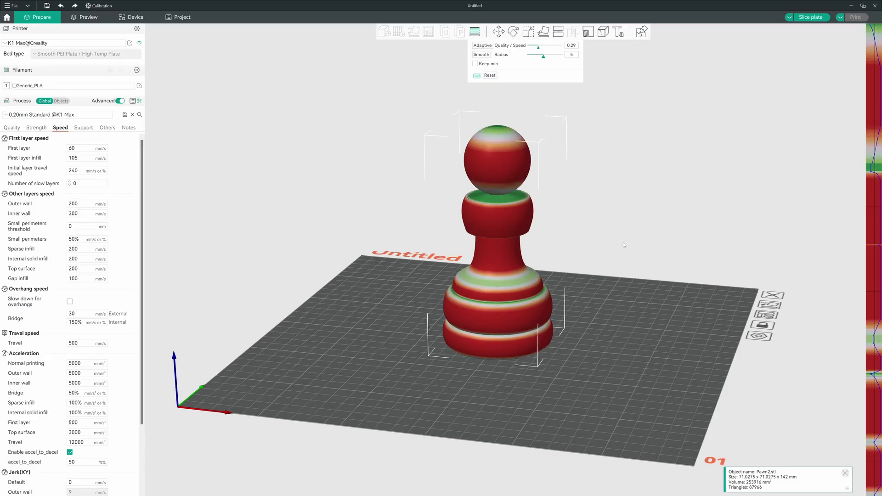
pyautogui.moveTo(624, 245); pyautogui.dragTo(556, 294)
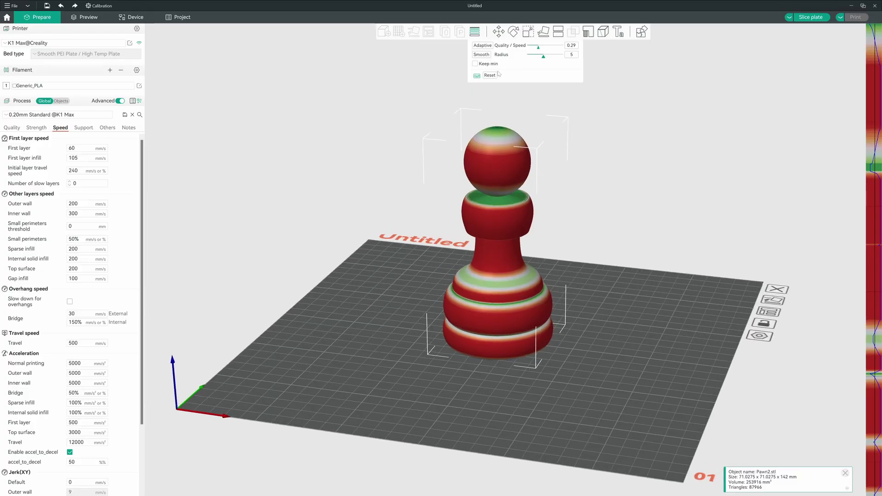
# Step: Run Smooth three times on the 0.29 adaptive layer heights
pyautogui.click(482, 54)
pyautogui.click(481, 54)
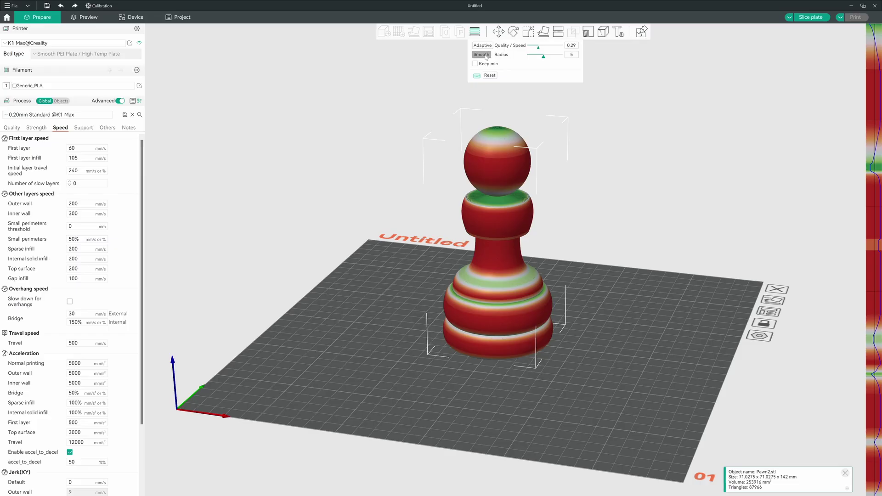
pyautogui.click(482, 54)
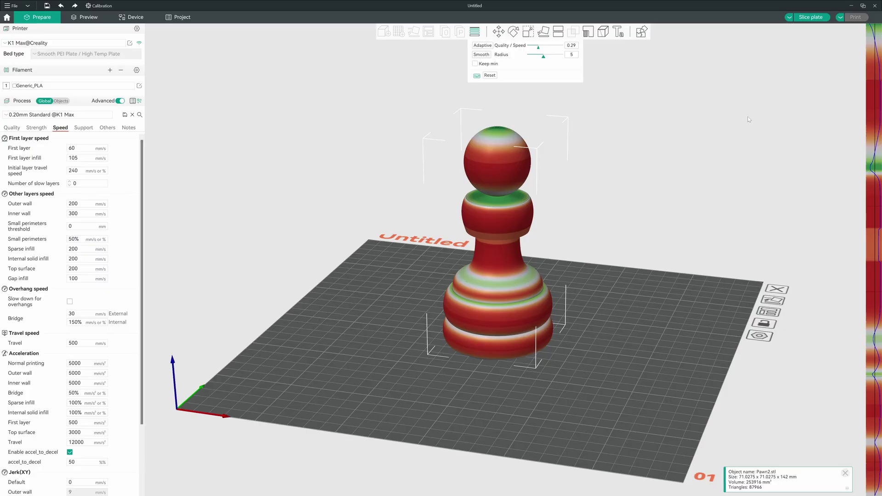
# Step: Reset and re-apply adaptive layers, then drag layer heights lower at the collar and neck
pyautogui.click(488, 76)
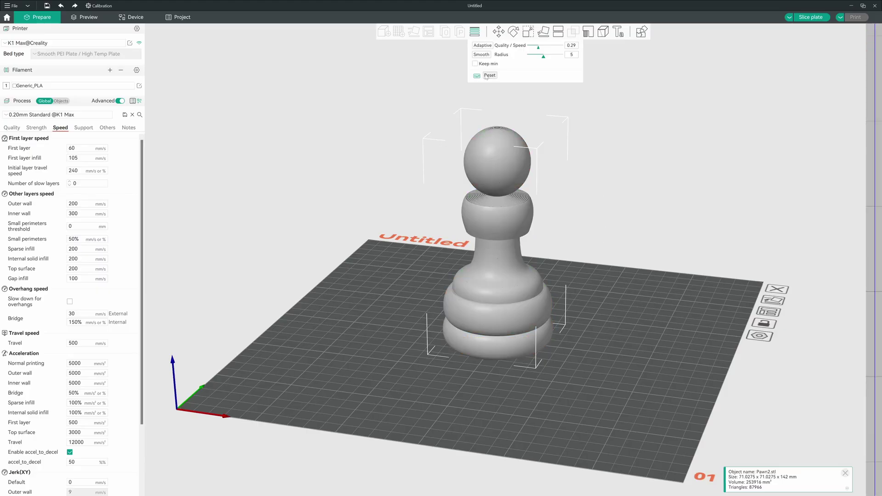
pyautogui.click(484, 46)
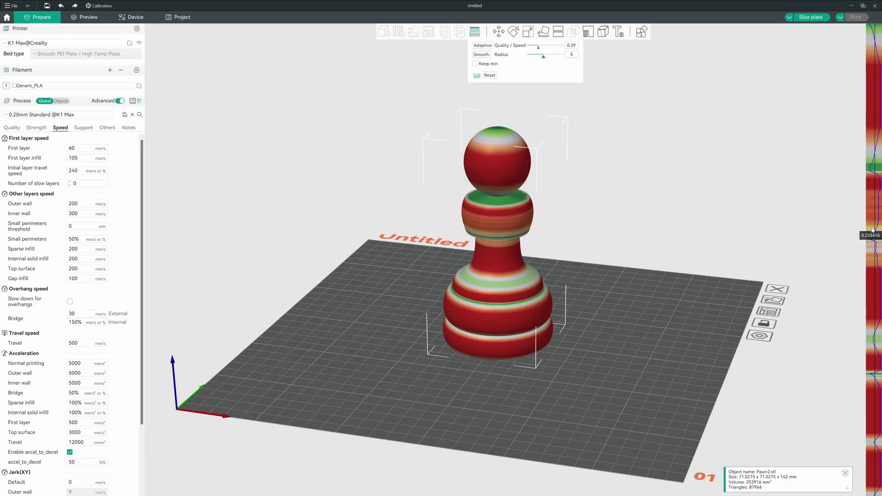
pyautogui.moveTo(873, 225); pyautogui.dragTo(876, 227)
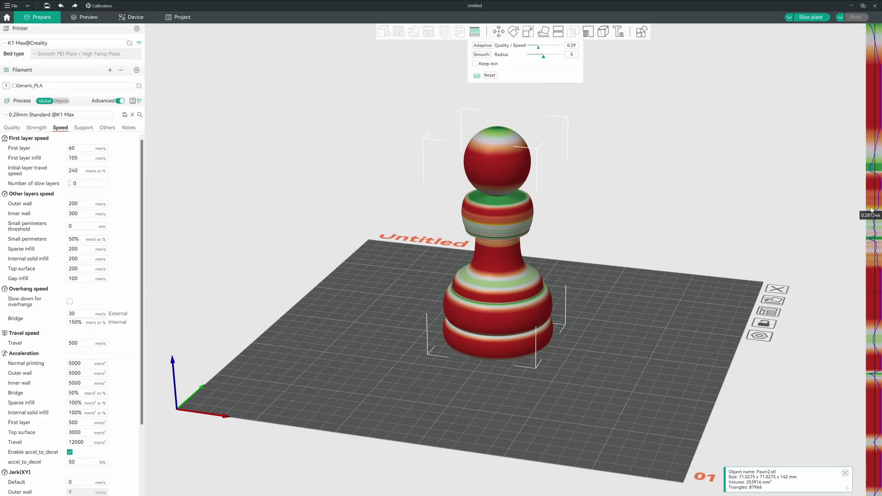
pyautogui.moveTo(872, 210)
pyautogui.mouseDown()
pyautogui.moveTo(873, 212)
pyautogui.moveTo(874, 222)
pyautogui.moveTo(875, 211)
pyautogui.moveTo(881, 247)
pyautogui.mouseUp()
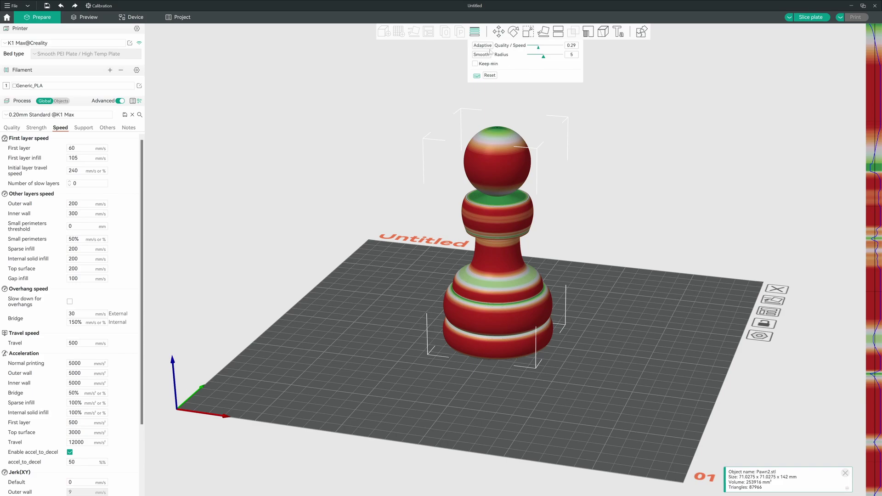
# Step: Reset the pawn's layer heights, apply Adaptive at 0.29, and smooth a single time
pyautogui.click(491, 76)
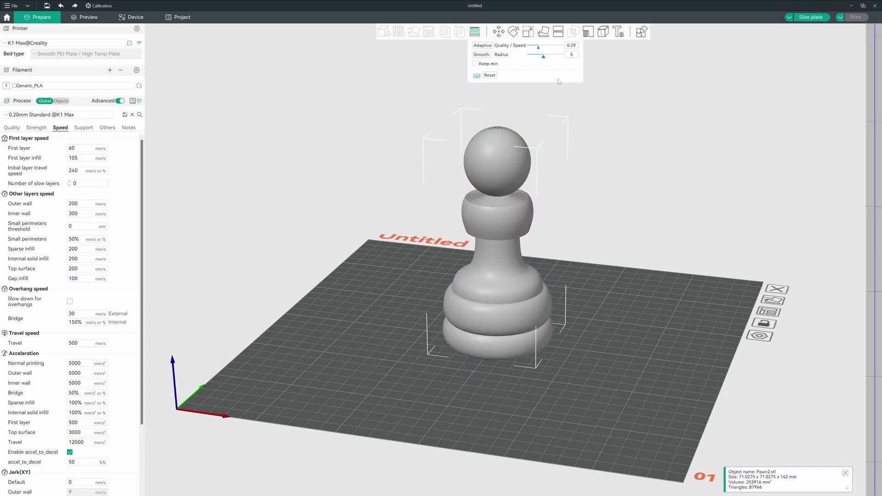
pyautogui.click(488, 46)
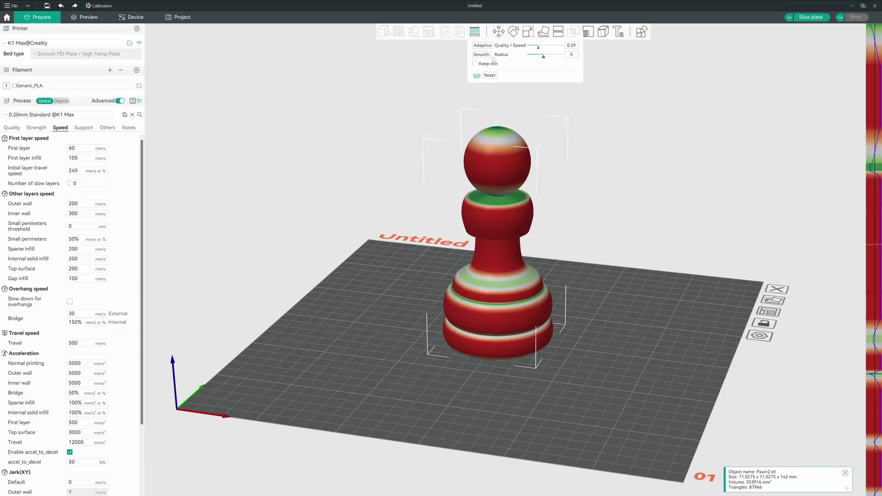
pyautogui.click(480, 55)
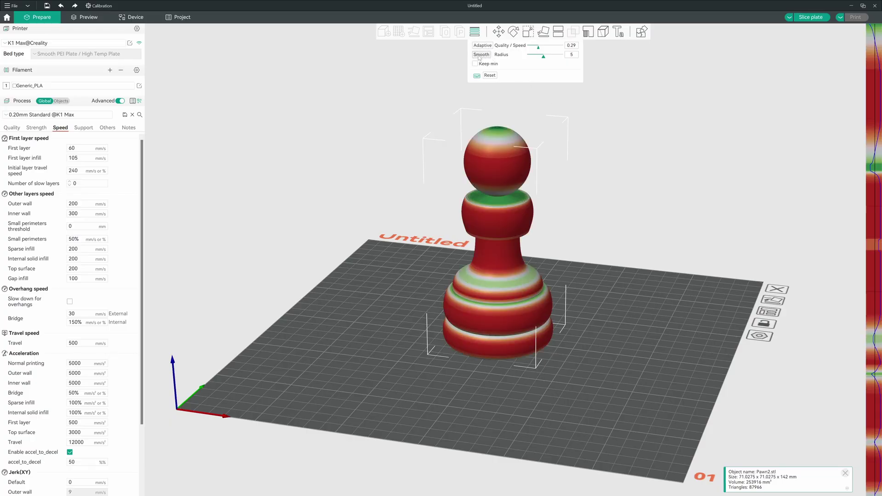